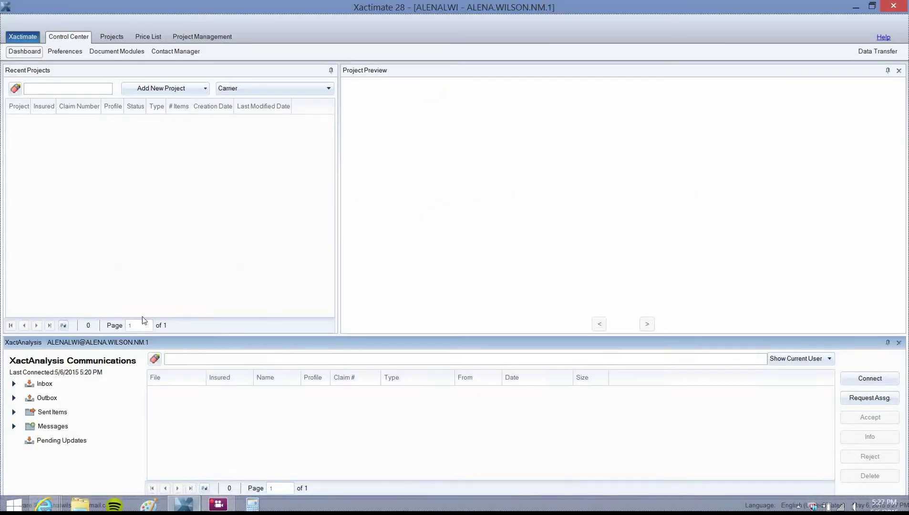
Reset the dashboard panels to their default layout from the application options
click(33, 56)
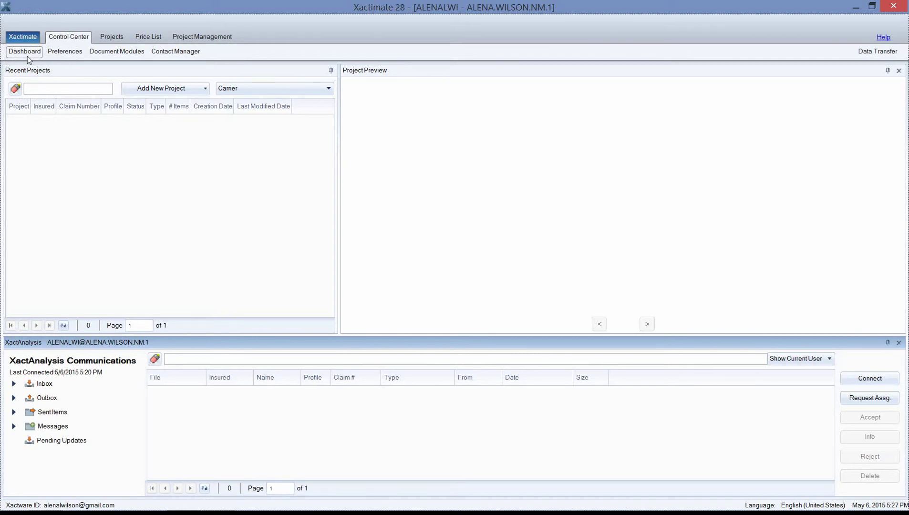
click(27, 56)
click(77, 369)
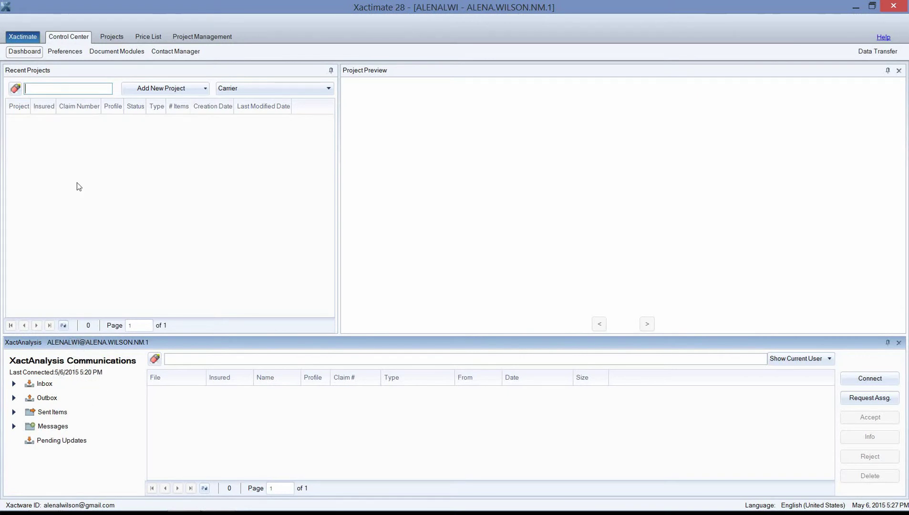
click(30, 39)
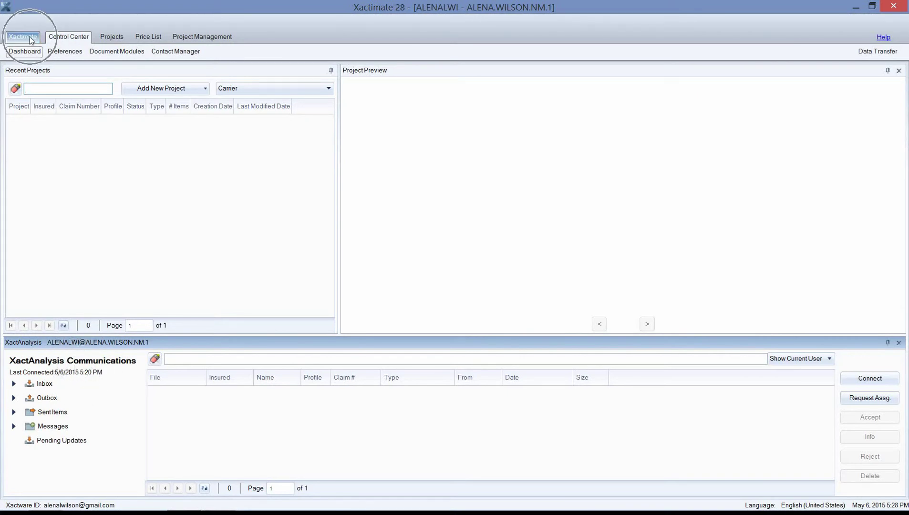
click(30, 39)
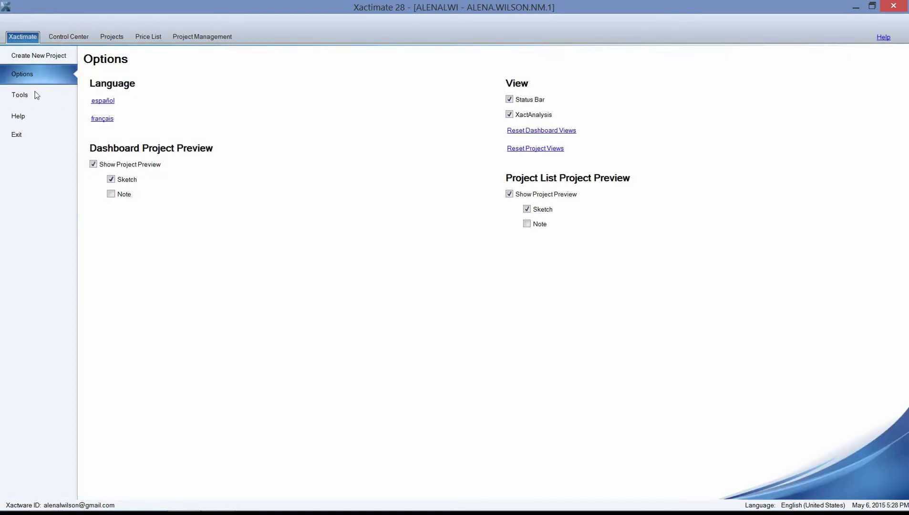
click(539, 136)
Back on the dashboard, receive new assignments from XactAnalysis and close the summary
click(75, 40)
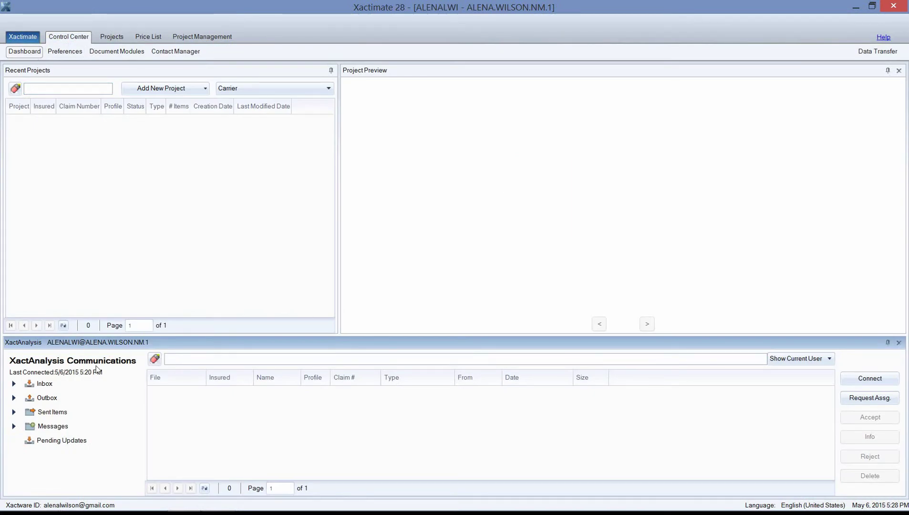
click(870, 382)
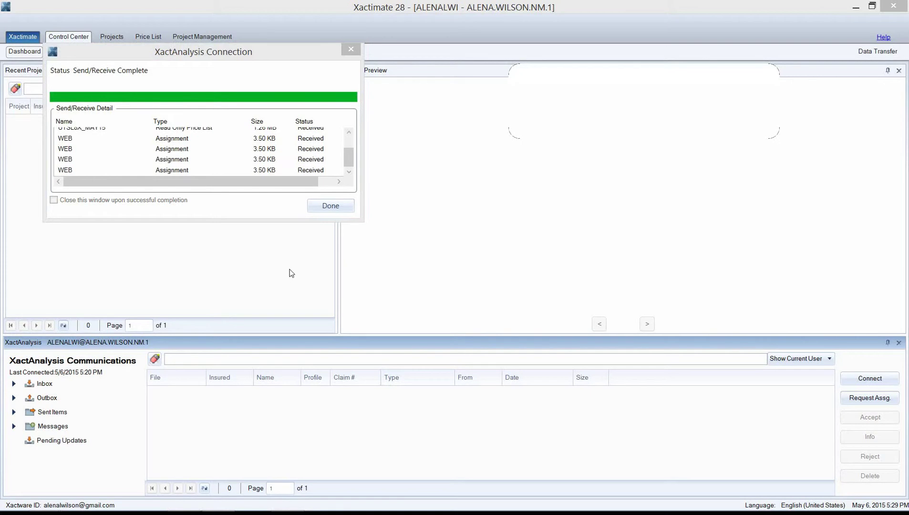
click(332, 208)
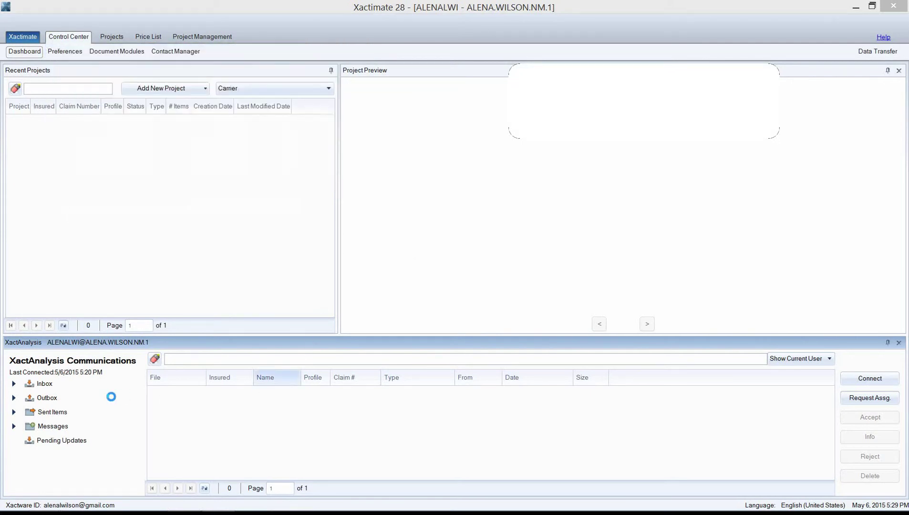
In the Inbox, select assignments 200179.EV1 through EV5 and accept them as projects
double_click(43, 385)
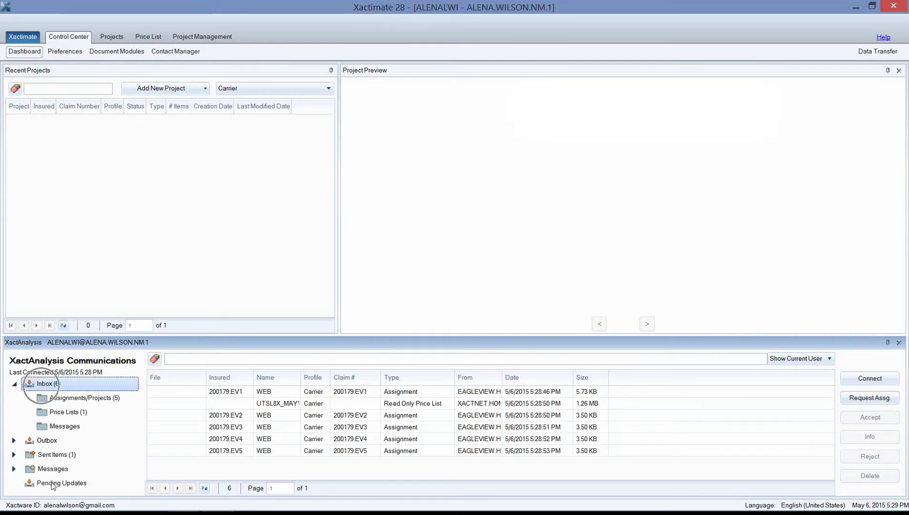
drag(502, 379, 569, 382)
click(554, 392)
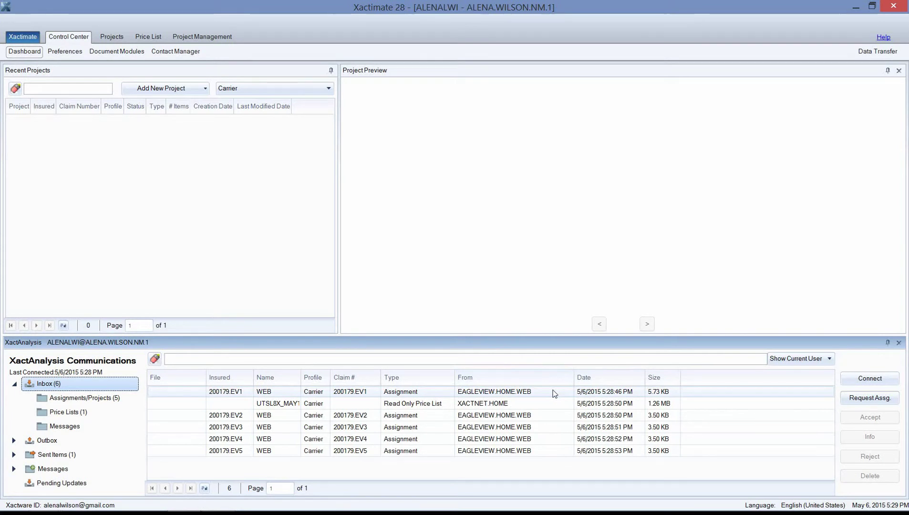
shift+click(287, 451)
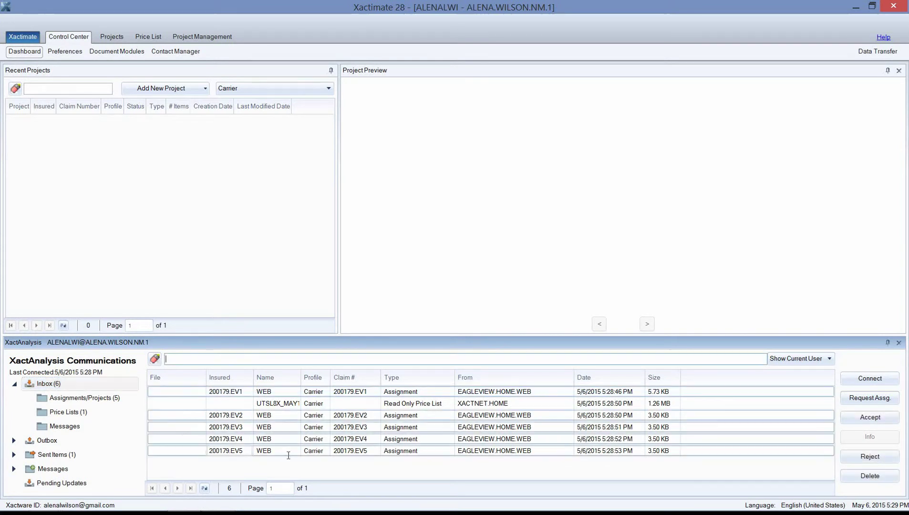
click(190, 392)
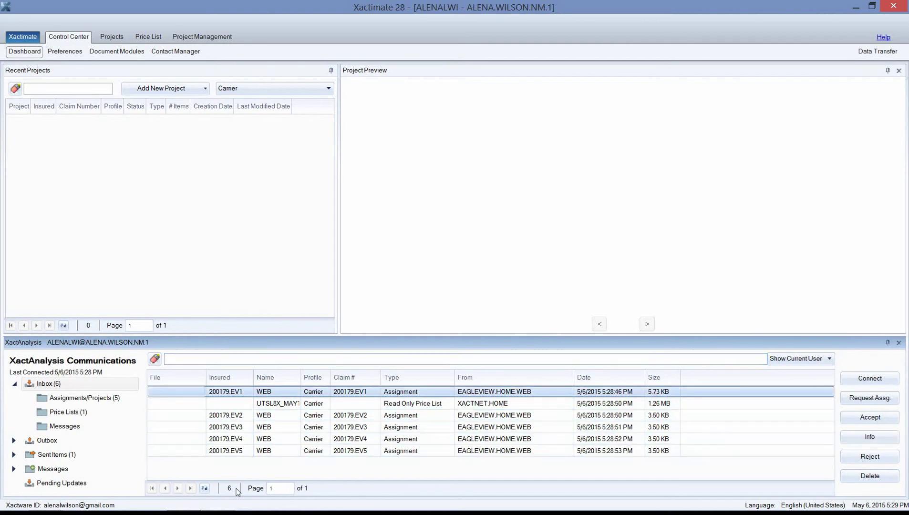
ctrl+click(191, 416)
ctrl+click(190, 439)
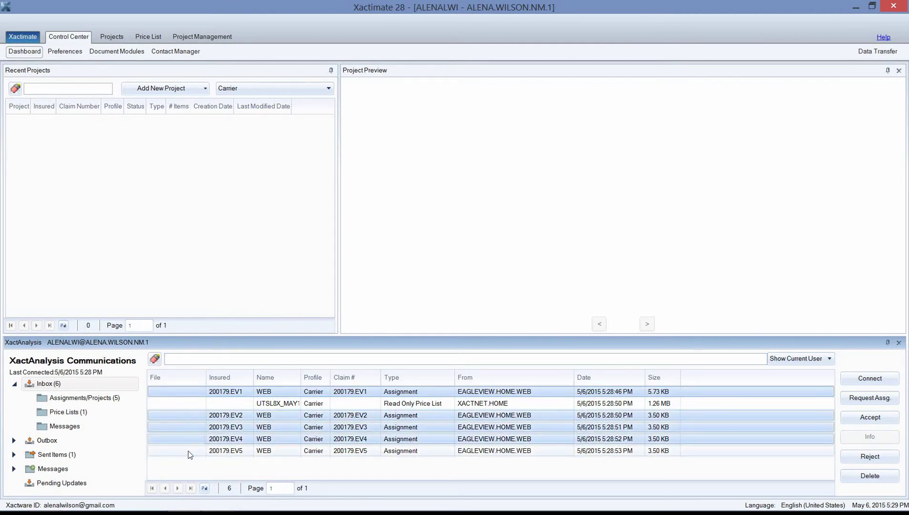
click(877, 423)
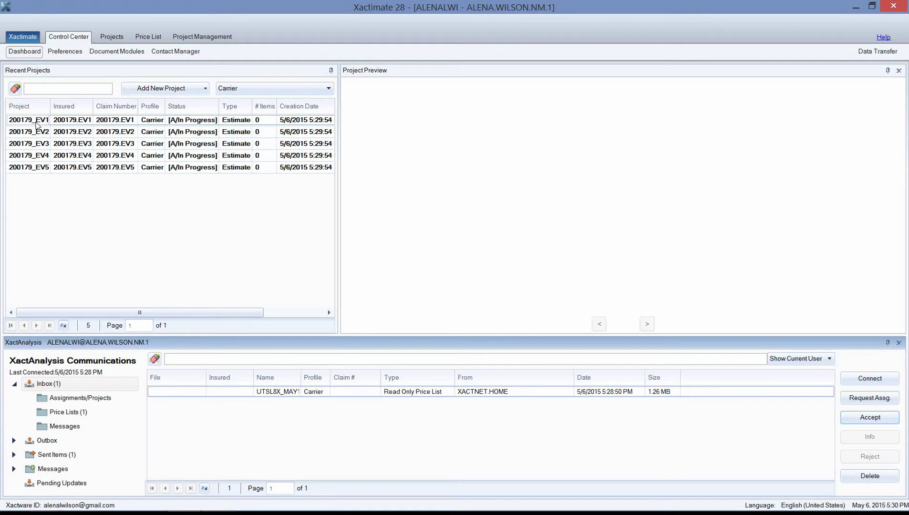
Open project 200179_EV1 from Recent Projects and answer the price list import prompt
double_click(37, 123)
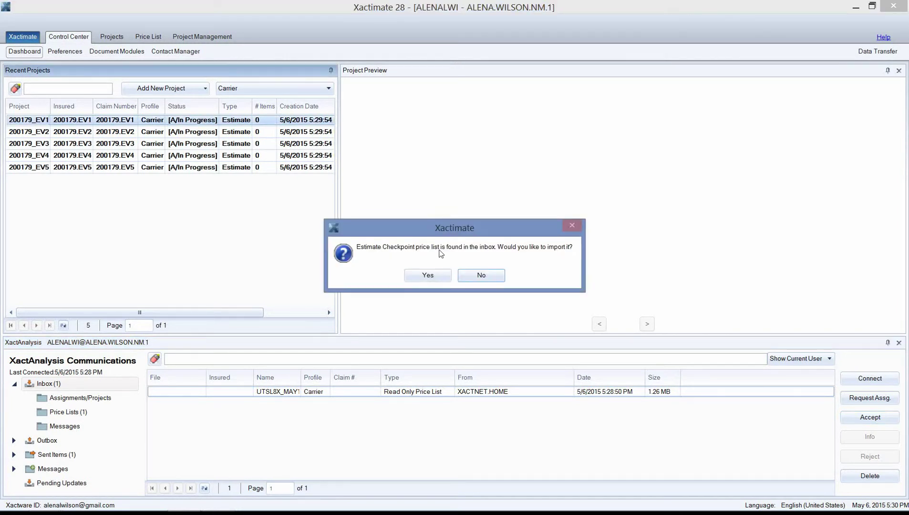
click(428, 275)
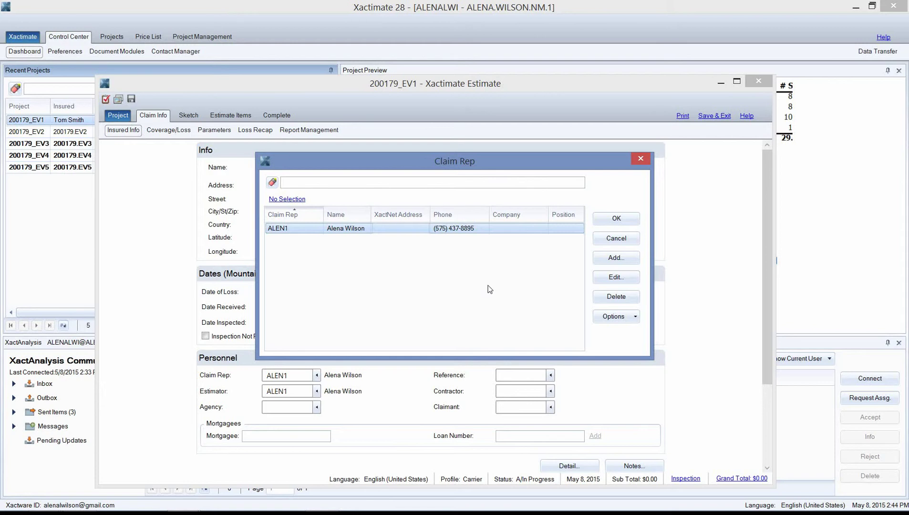
Keep the existing claim rep, abandoning the new-rep addition
click(606, 259)
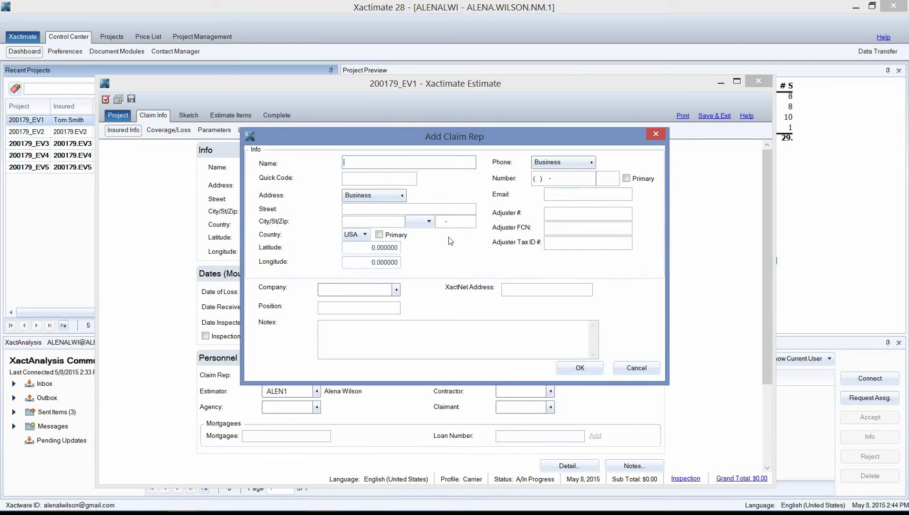
click(629, 371)
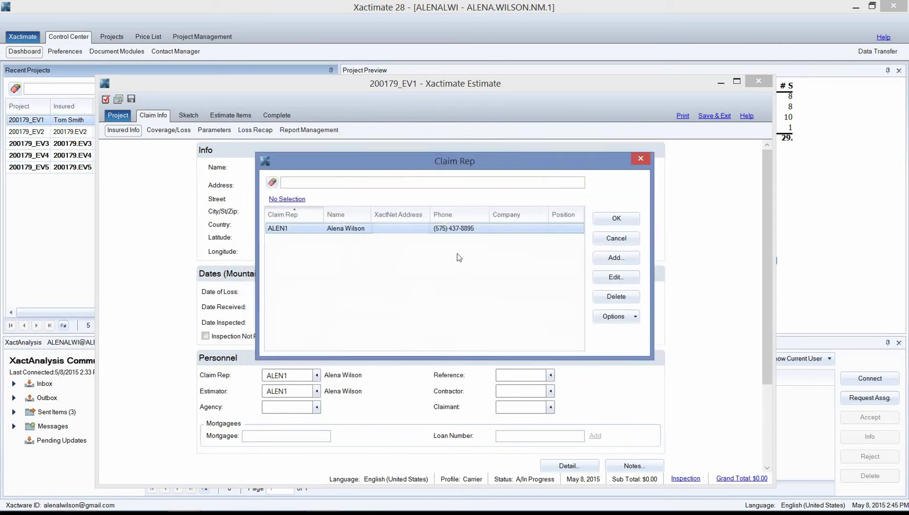
click(614, 220)
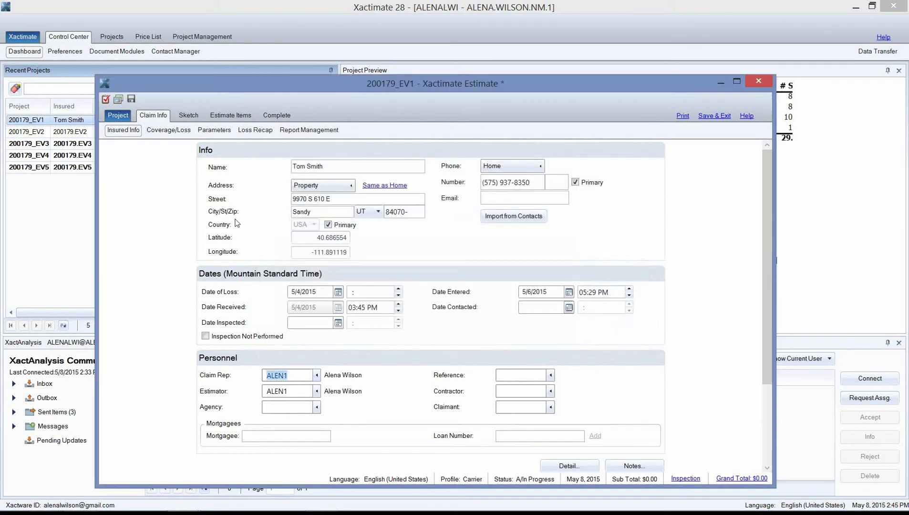
Review the Coverage/Loss hail details and show the project-level tools
click(180, 132)
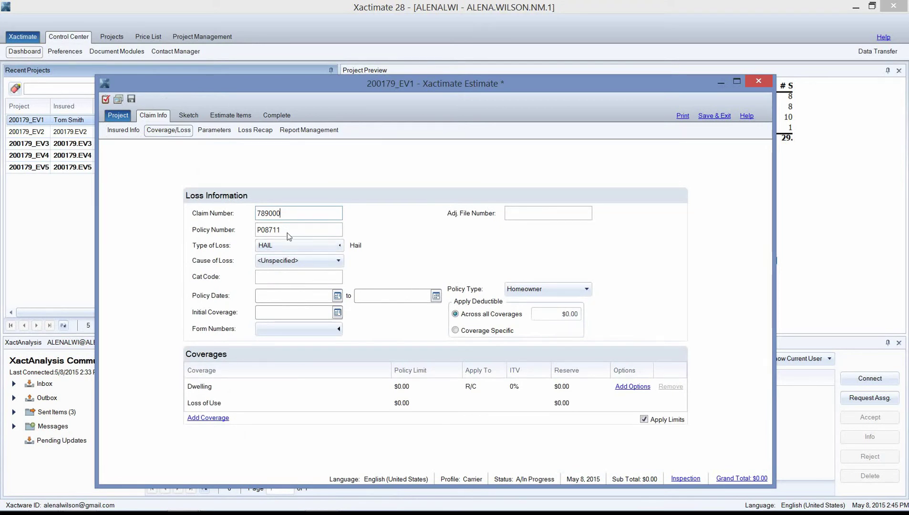
click(282, 214)
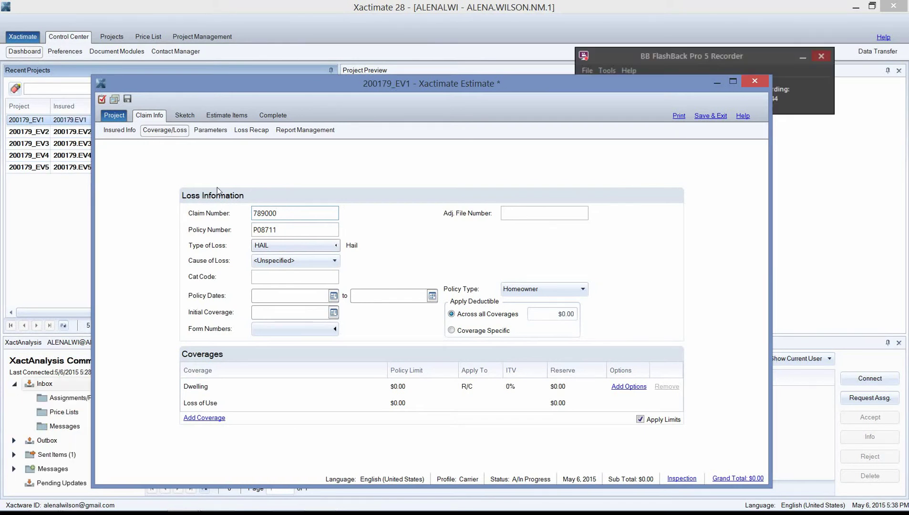
click(121, 120)
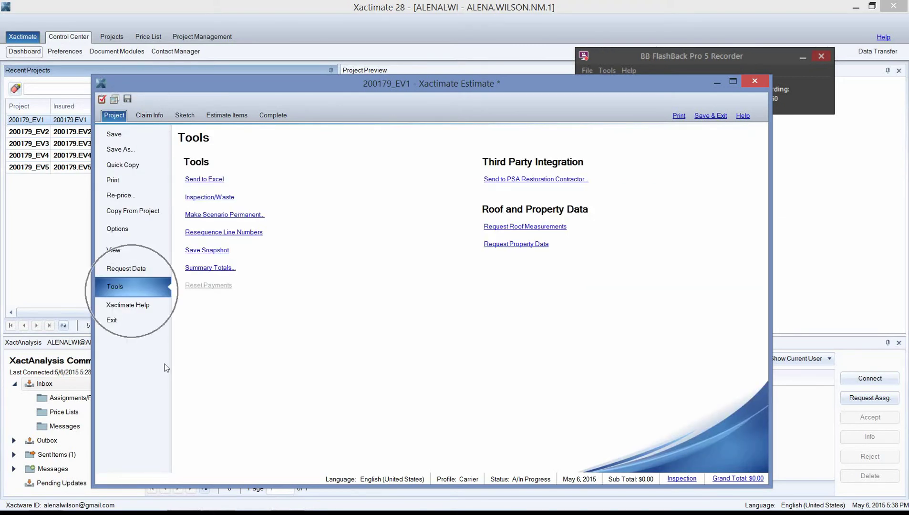
Submit an Eagle View roof measurement request for 200179_EV1, then save and close the estimate
click(529, 229)
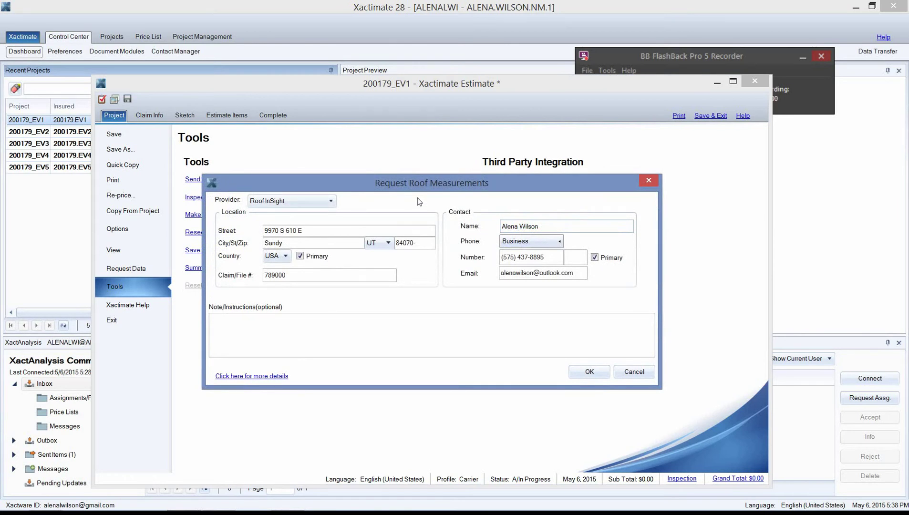
click(260, 202)
click(329, 201)
click(323, 226)
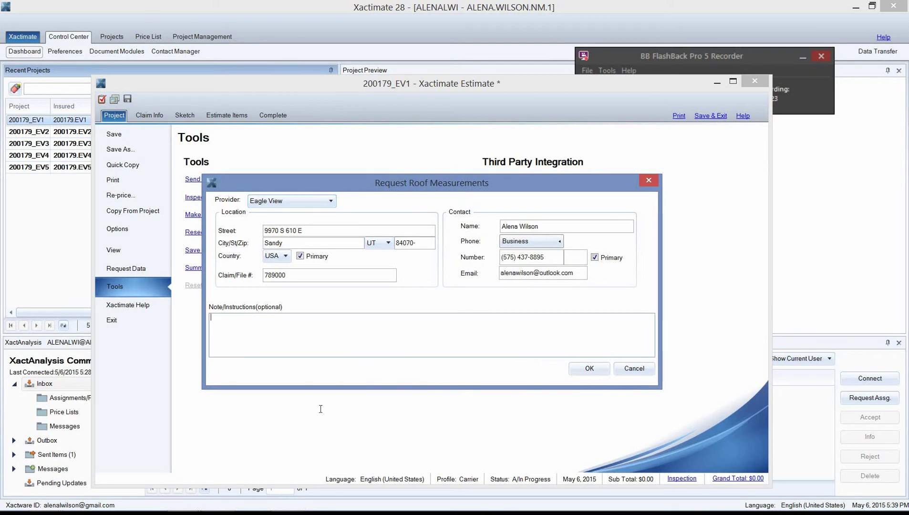
click(593, 370)
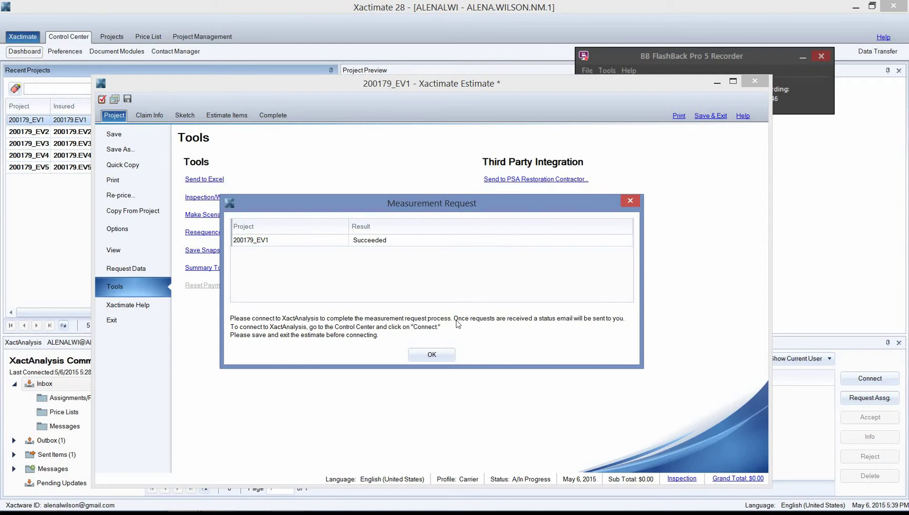
click(423, 357)
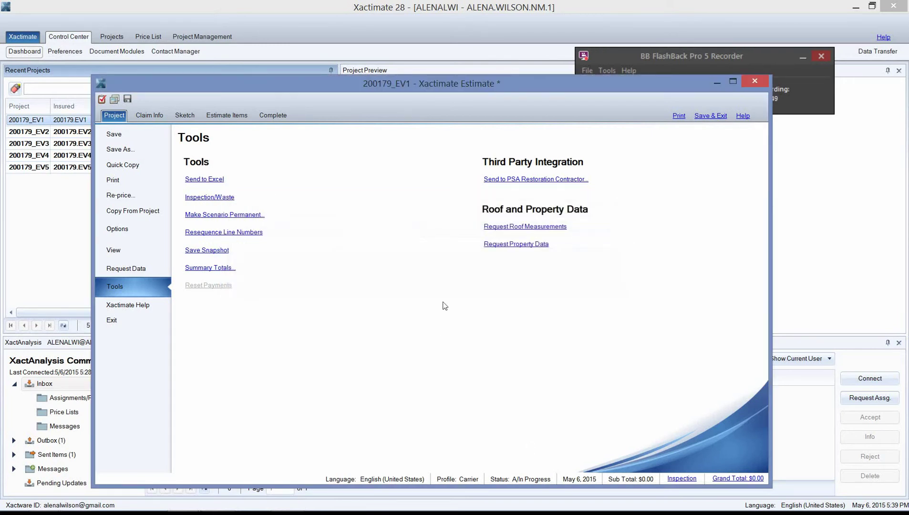
click(715, 116)
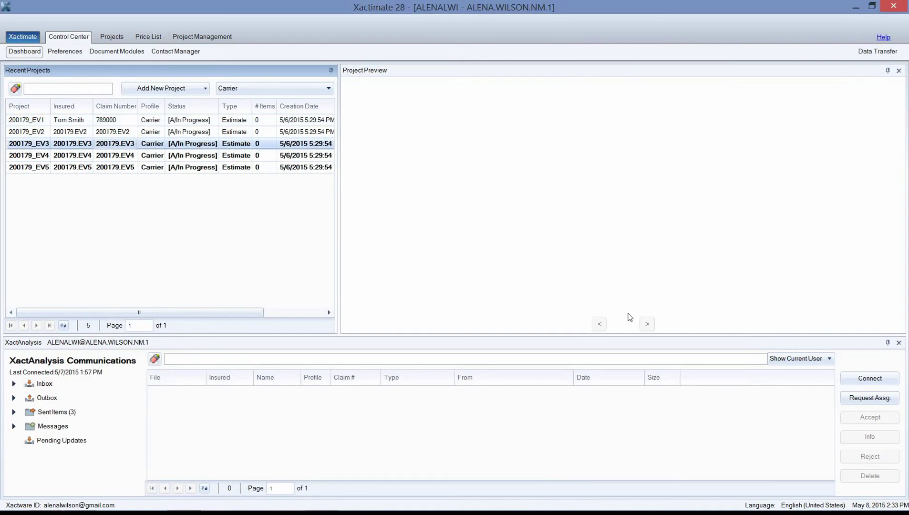
Sync with XactAnalysis and select all three items in Sent Items
click(871, 380)
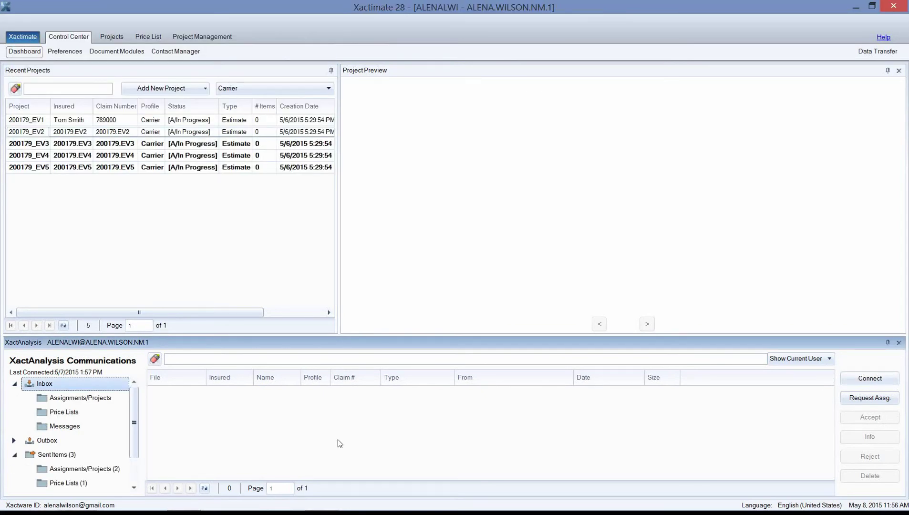
click(68, 455)
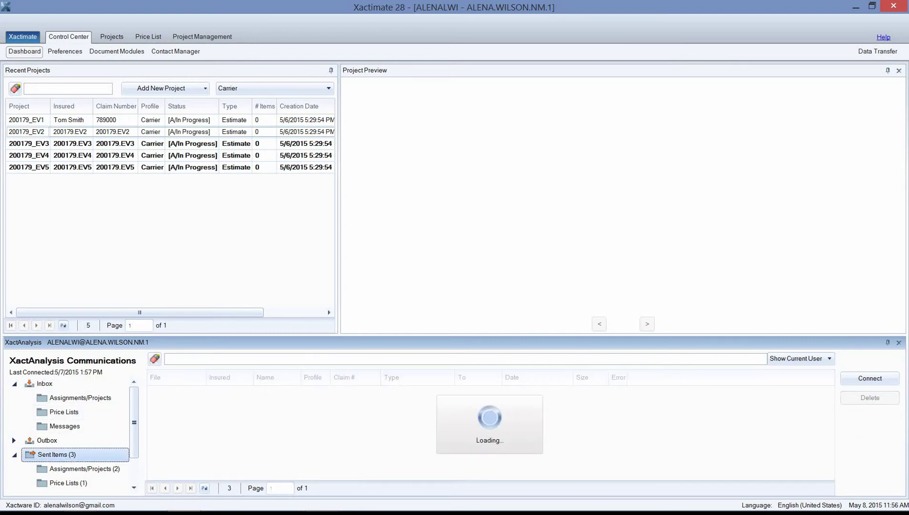
click(242, 409)
key(ctrl+a)
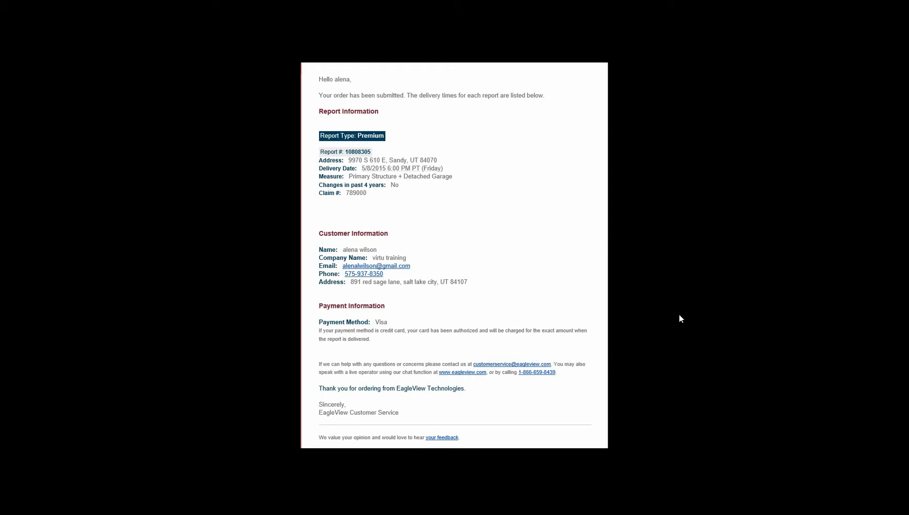
Highlight the 5/8/2015 6:00 PM PT delivery date in the EagleView confirmation email
drag(361, 168, 422, 168)
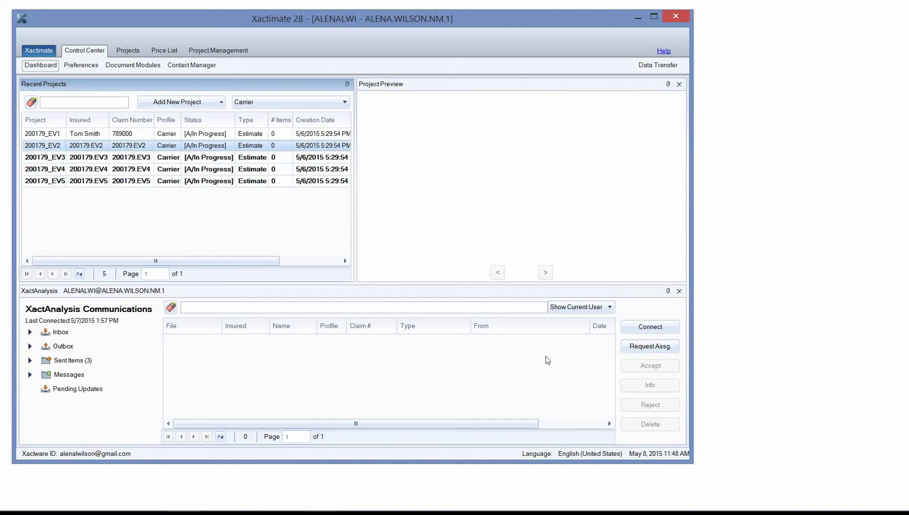
Download the EagleView roof measurement update and accept it into project 200179_EV1
click(647, 329)
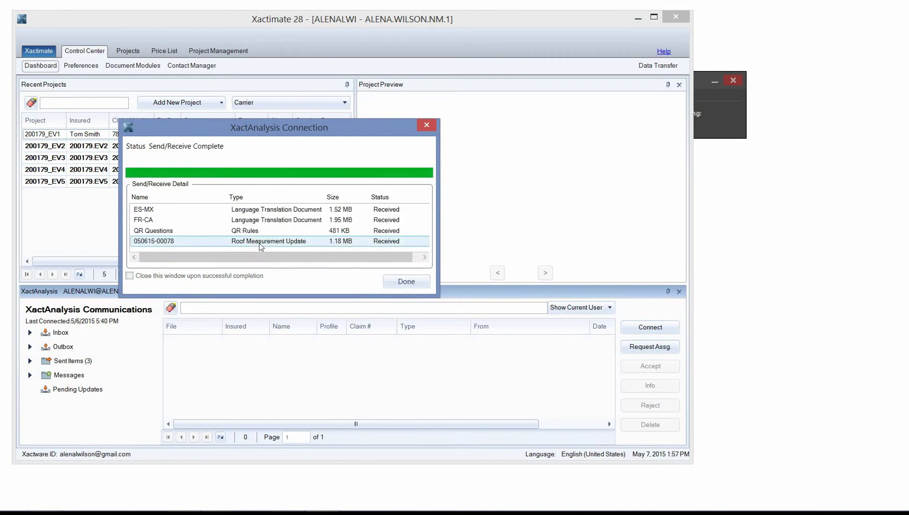
click(260, 246)
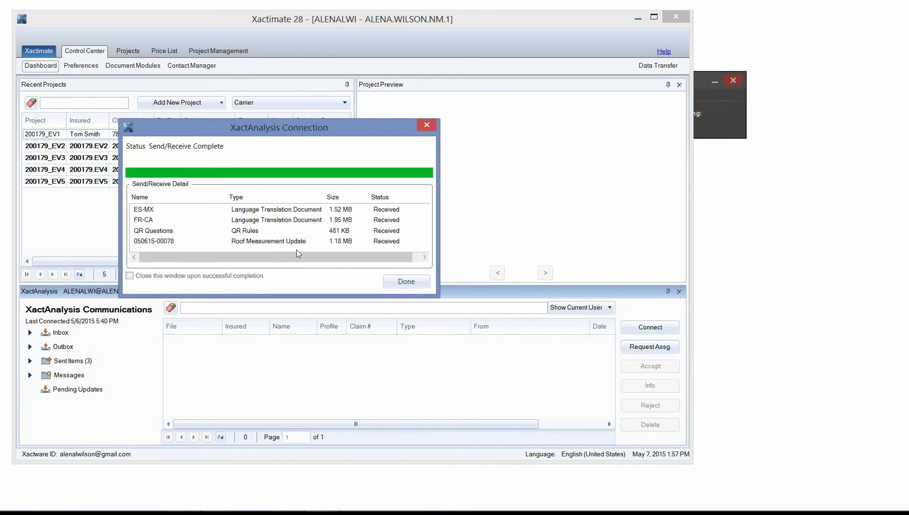
click(406, 281)
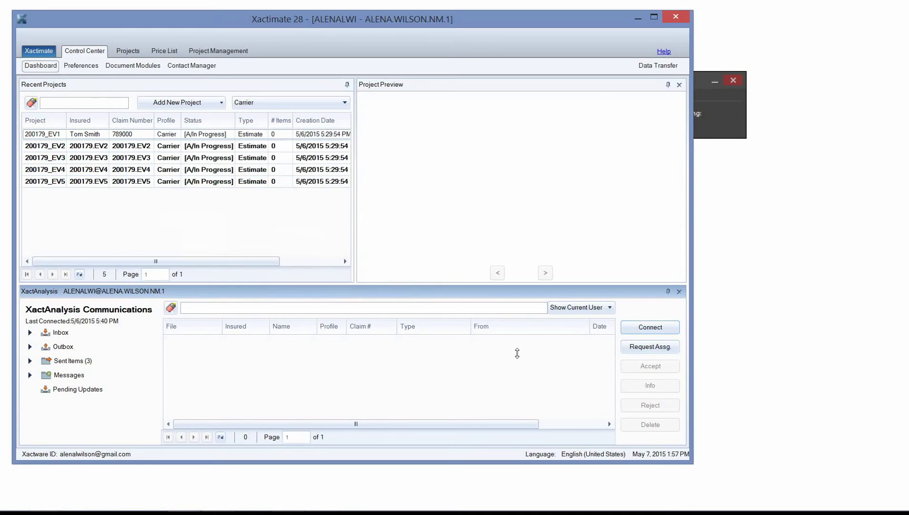
double_click(58, 333)
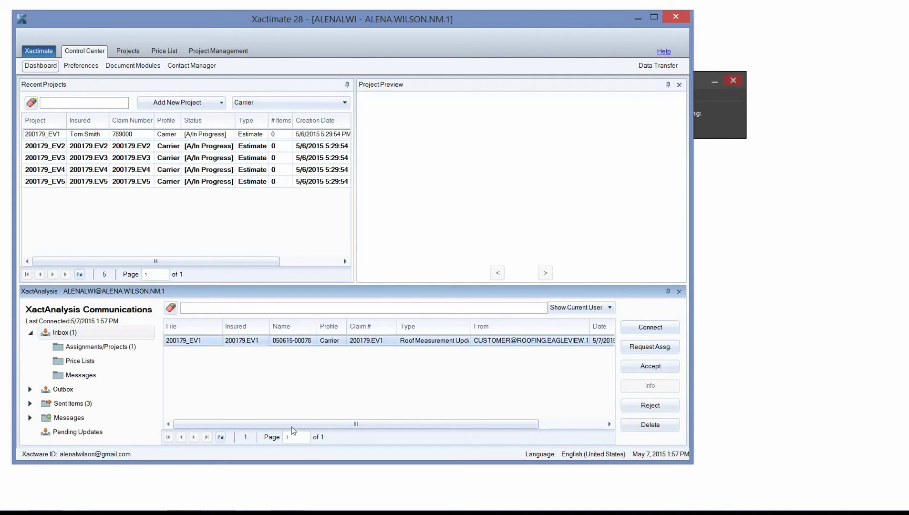
click(650, 367)
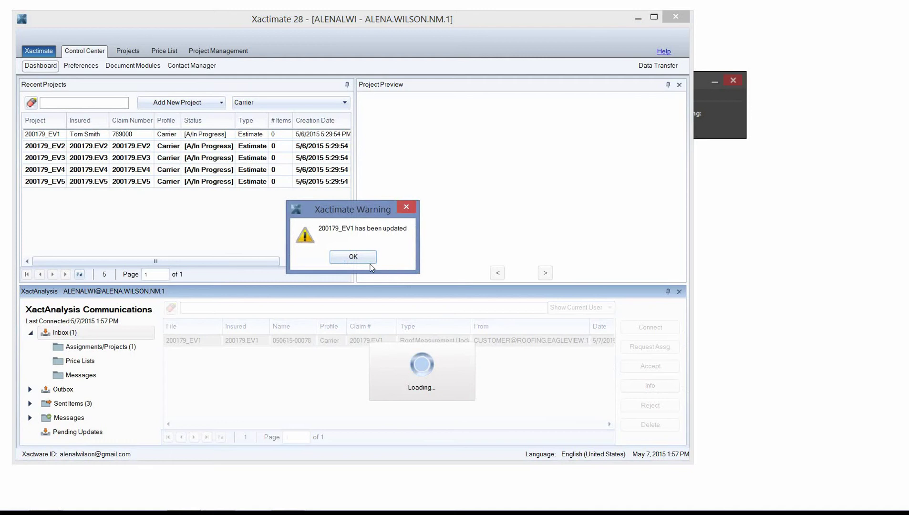
Dismiss the update notice, search recent projects for 'SMITH', and open estimate 200179_EV1
key(Return)
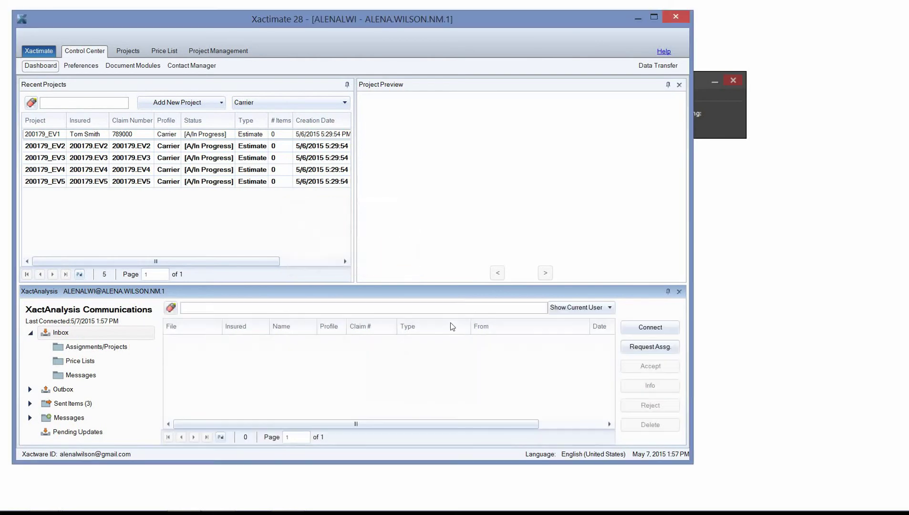
click(112, 138)
click(110, 171)
click(88, 134)
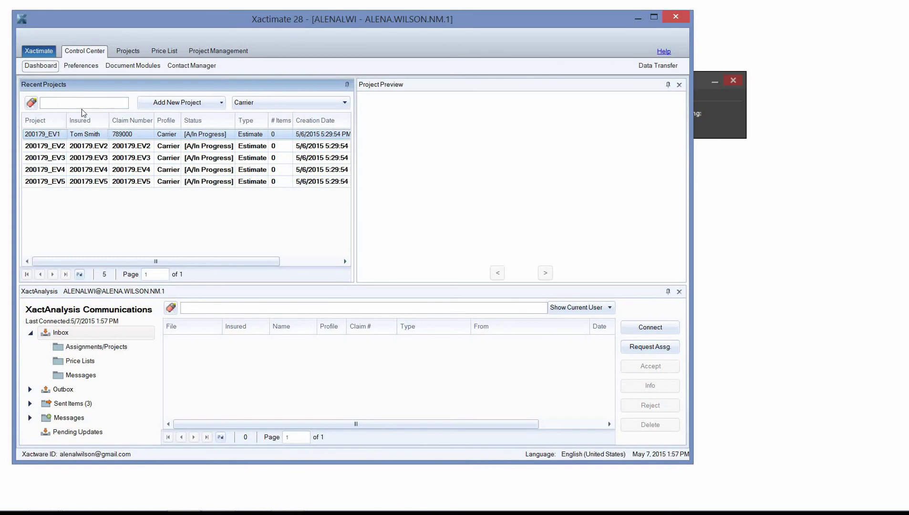
text(SMITH)
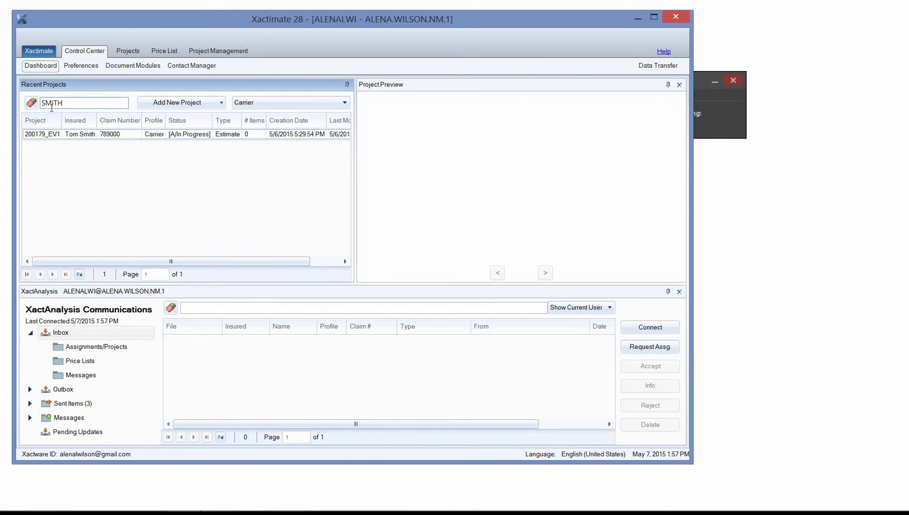
double_click(80, 135)
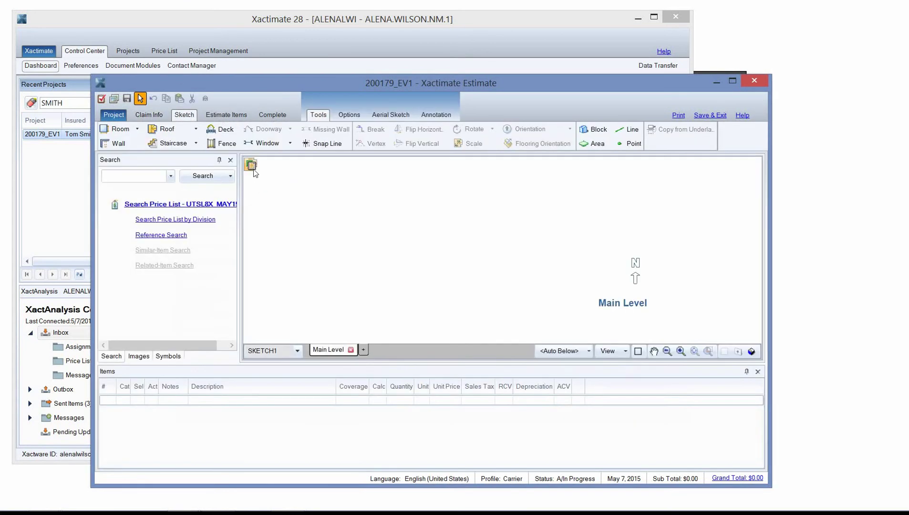
Import the Eagle View measurement set into the sketch and acknowledge the VAL variable warnings
click(252, 170)
click(252, 168)
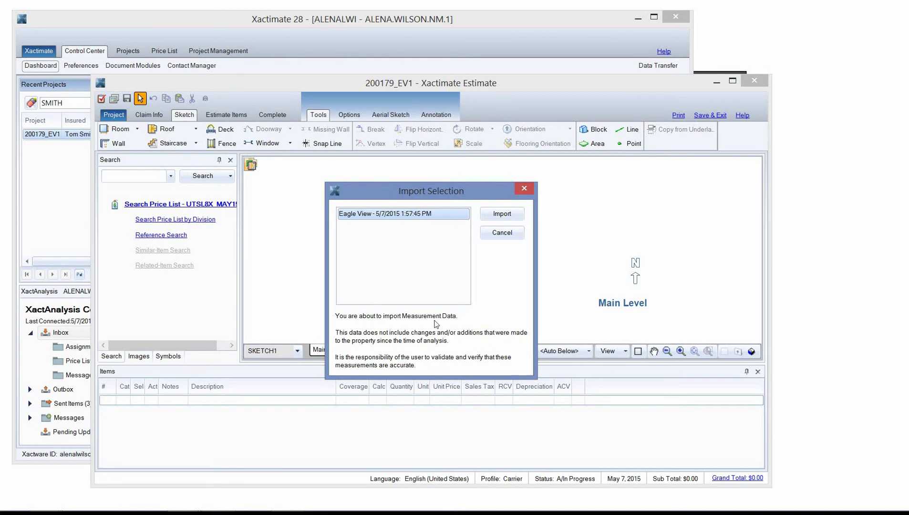
click(414, 218)
click(506, 215)
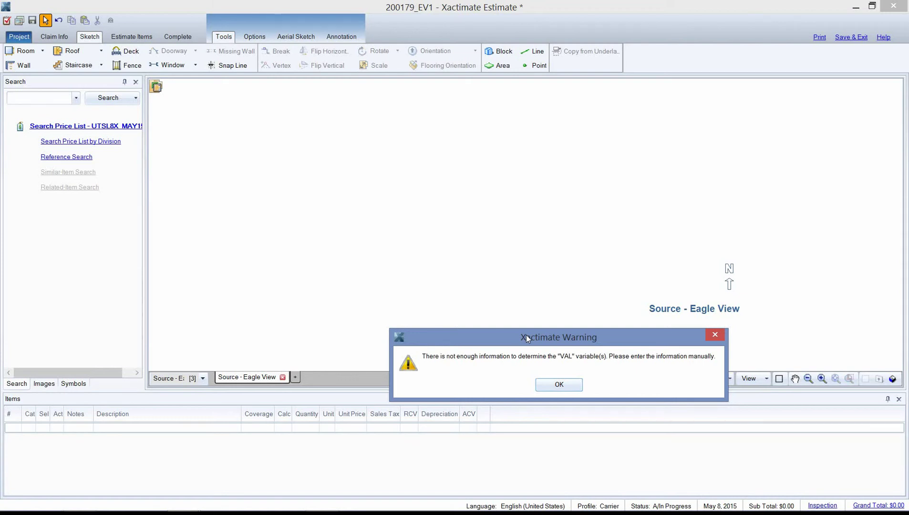
key(Return)
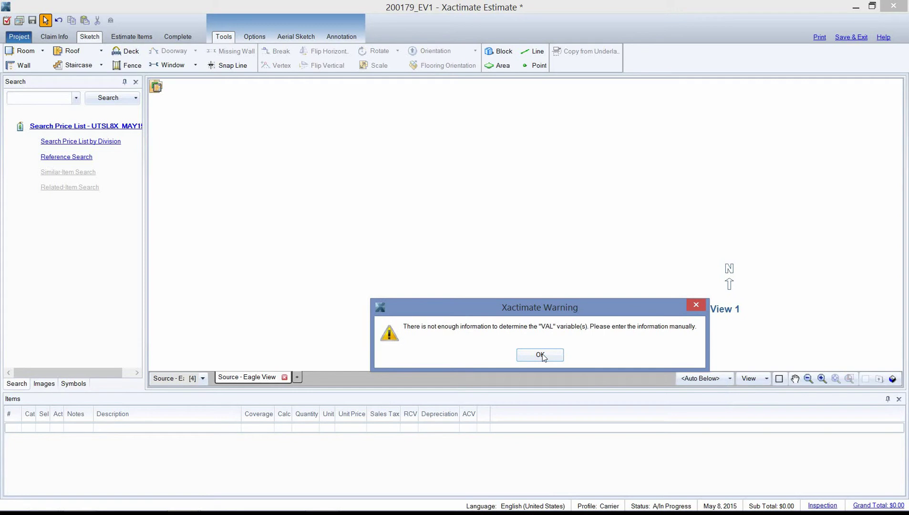
click(541, 355)
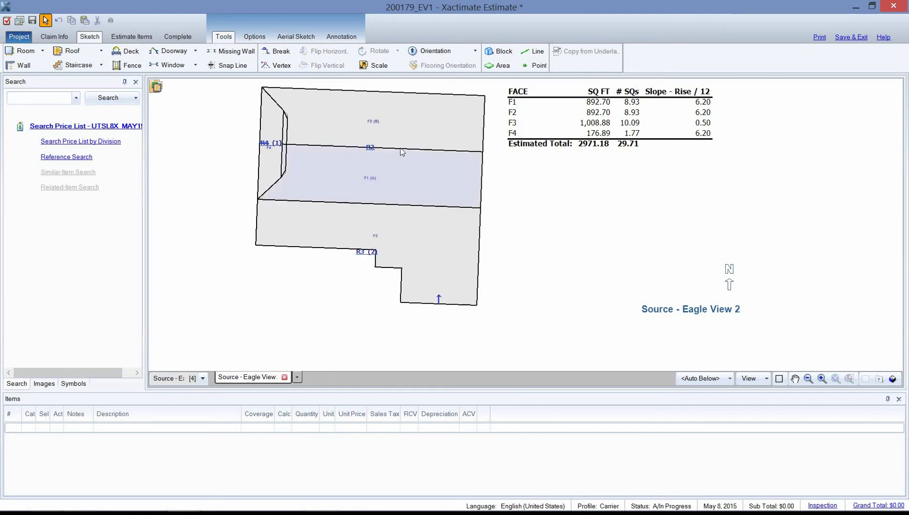
Check the selected roof sections' Variables, including RAKE, then deselect to show the face area table
mouse_move(233, 94)
mouse_down()
mouse_move(375, 265)
mouse_move(348, 195)
mouse_move(531, 300)
mouse_up()
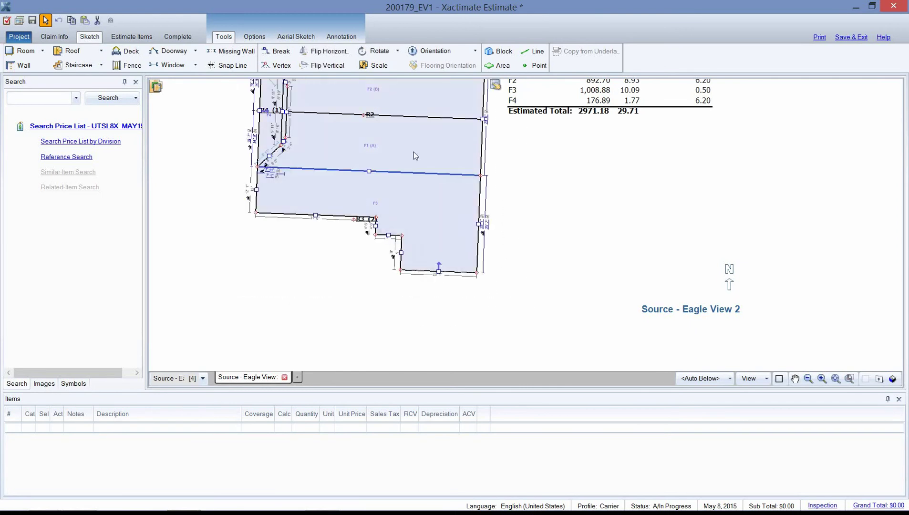
click(496, 88)
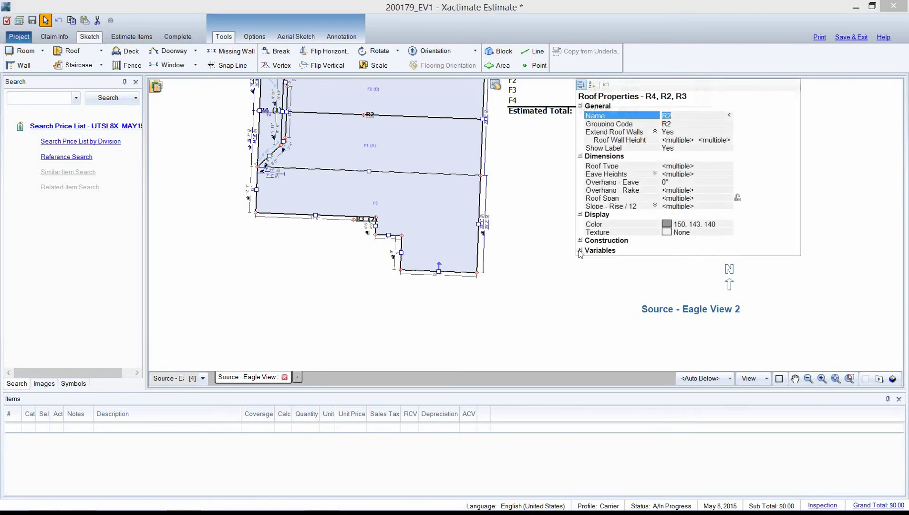
click(580, 251)
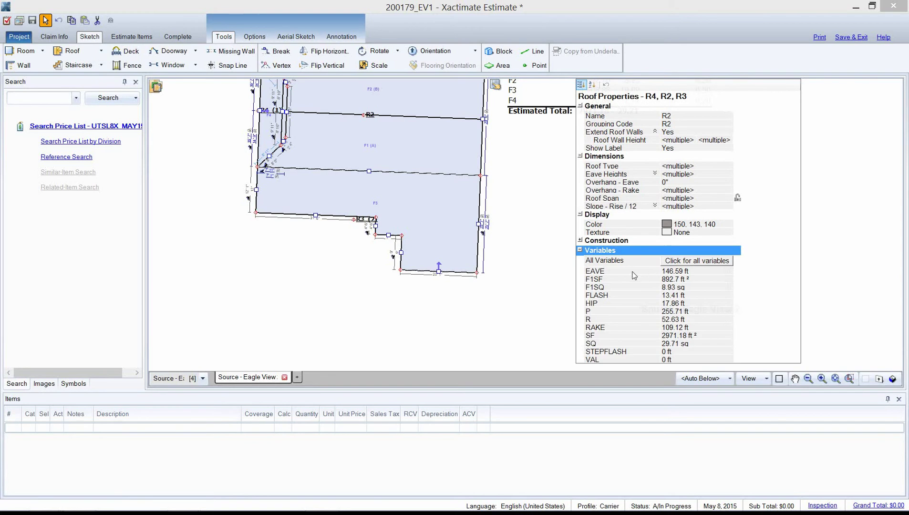
click(627, 277)
click(672, 329)
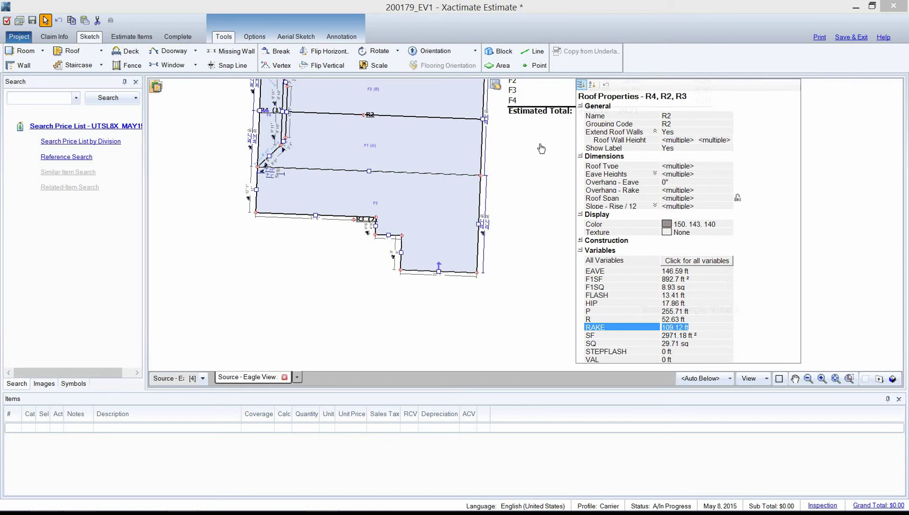
click(674, 209)
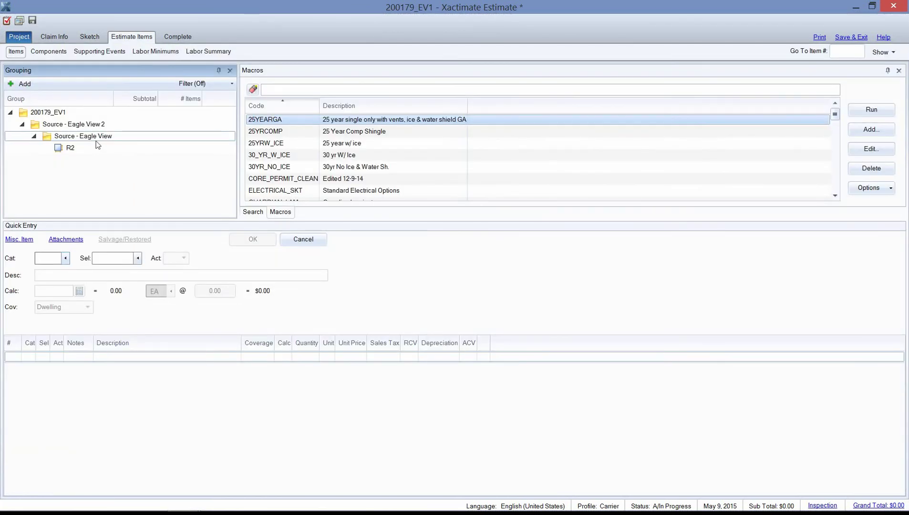
Name all the box-selected roof sections 'Dwelling Roof' and return to Estimate Items
click(98, 146)
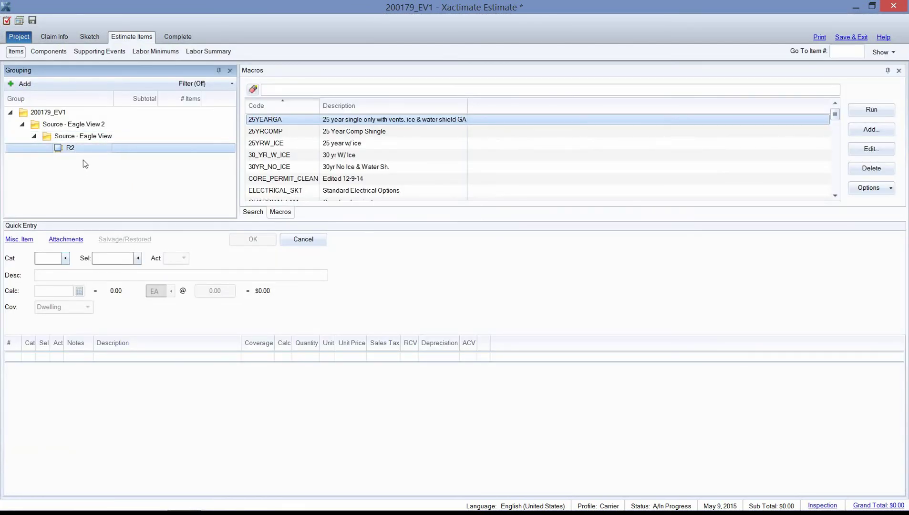
click(91, 37)
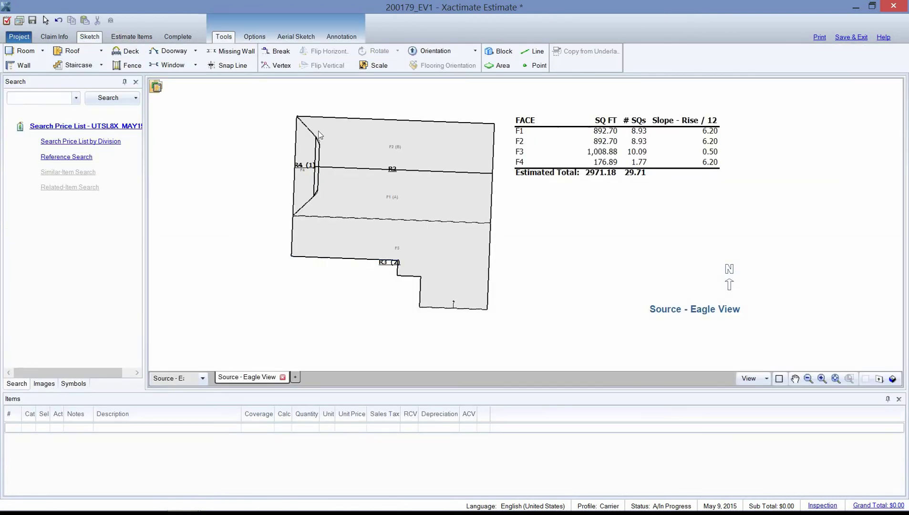
drag(319, 131, 463, 313)
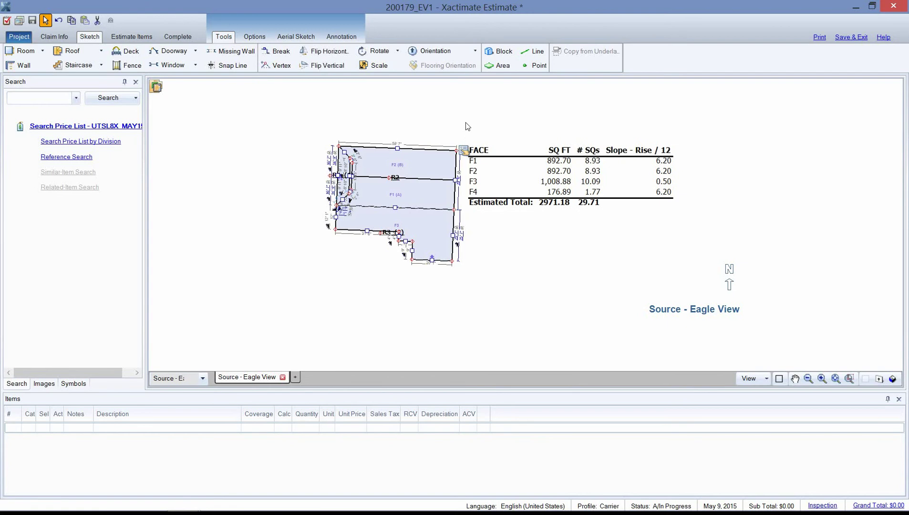
click(464, 153)
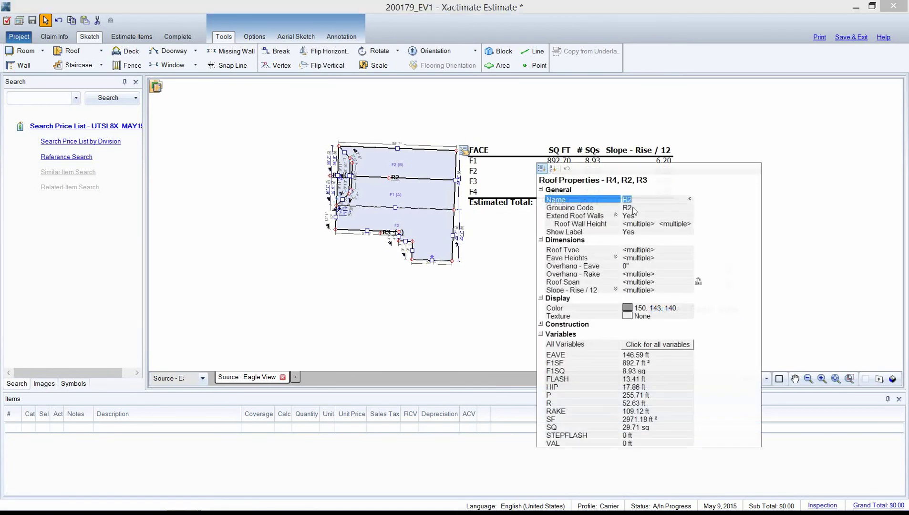
click(622, 199)
text(Dwelling Roof)
click(625, 317)
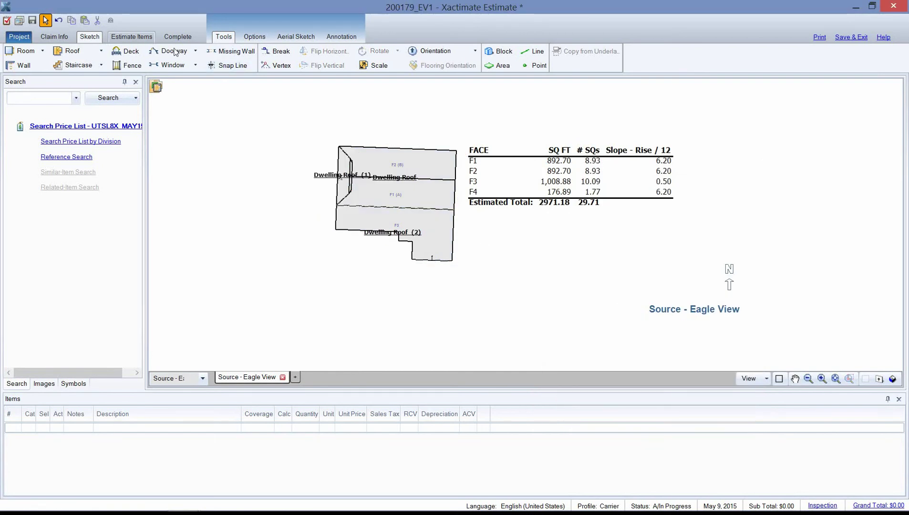
click(131, 37)
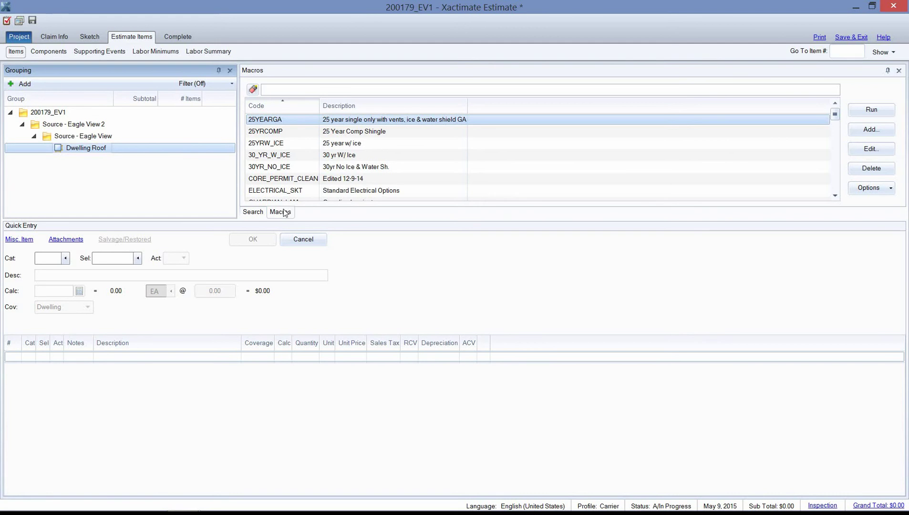
click(253, 213)
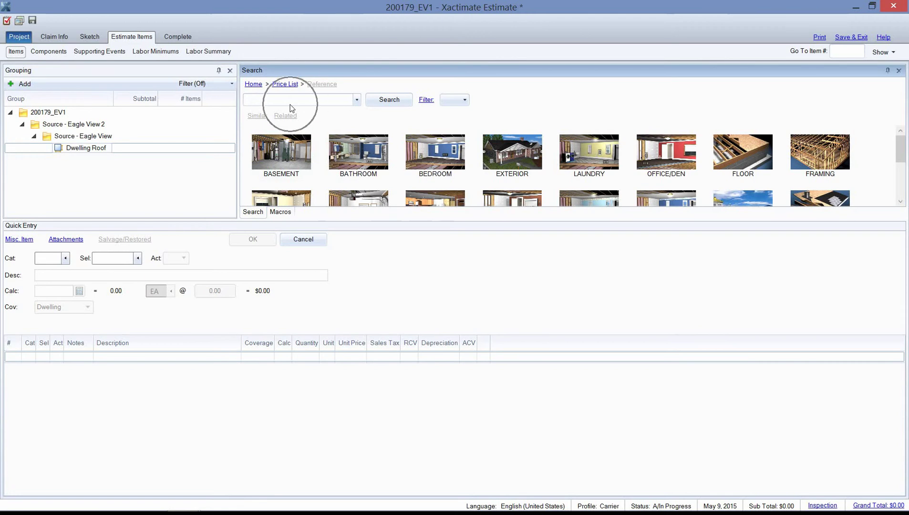
click(281, 216)
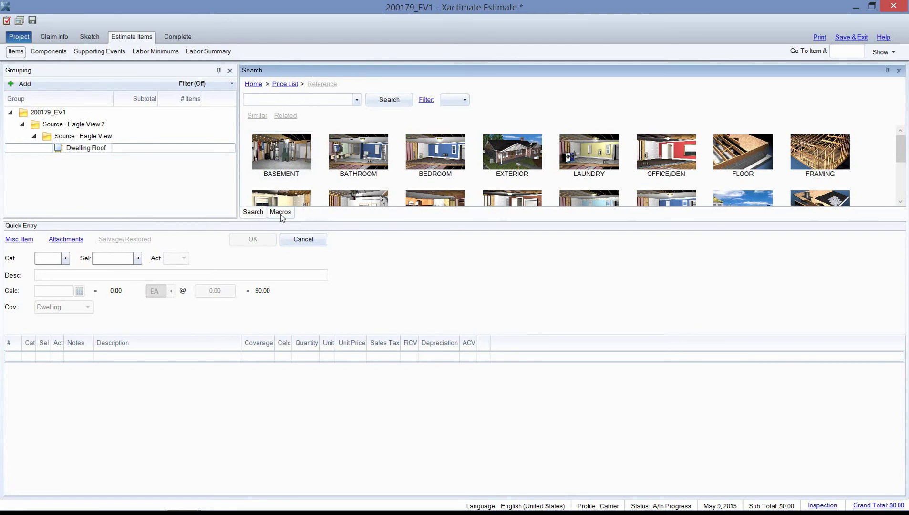
click(281, 215)
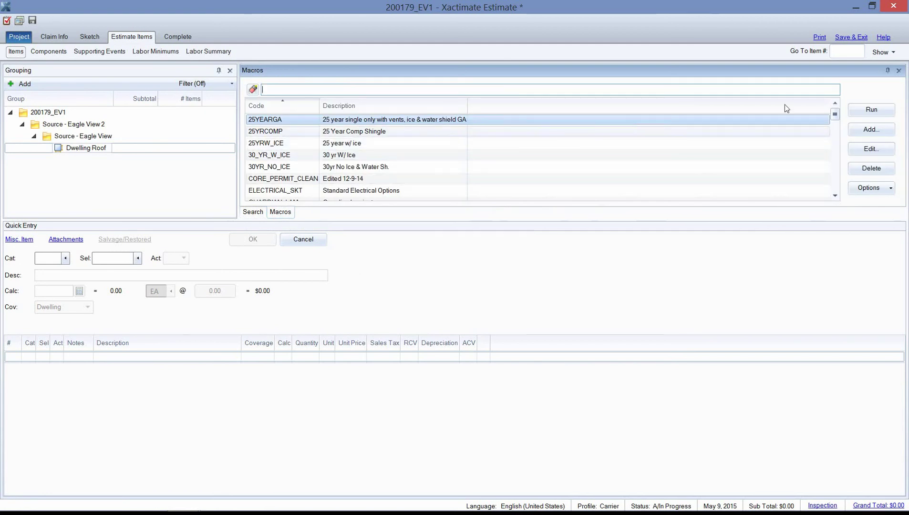
click(899, 71)
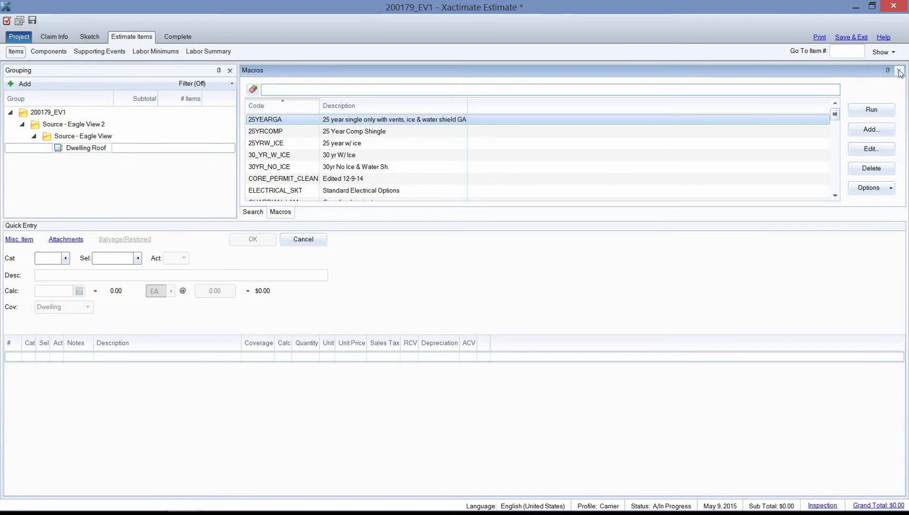
click(900, 72)
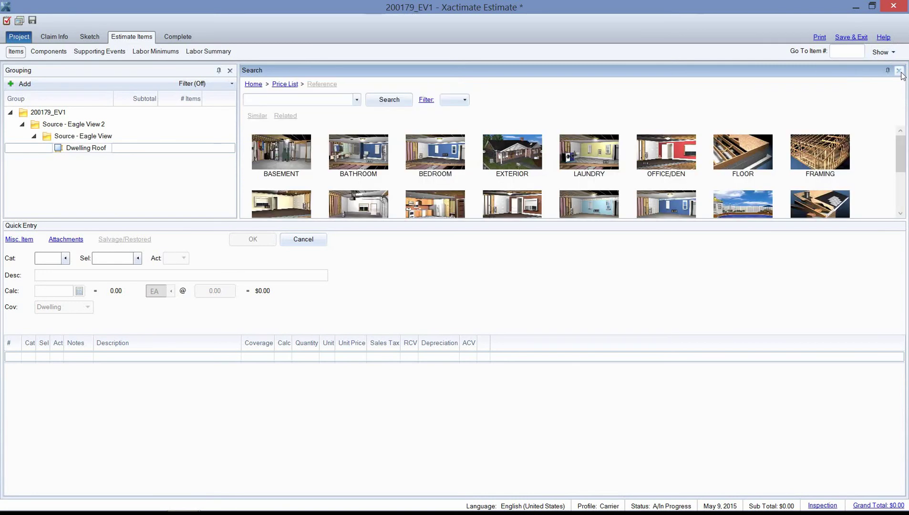
click(278, 227)
click(893, 53)
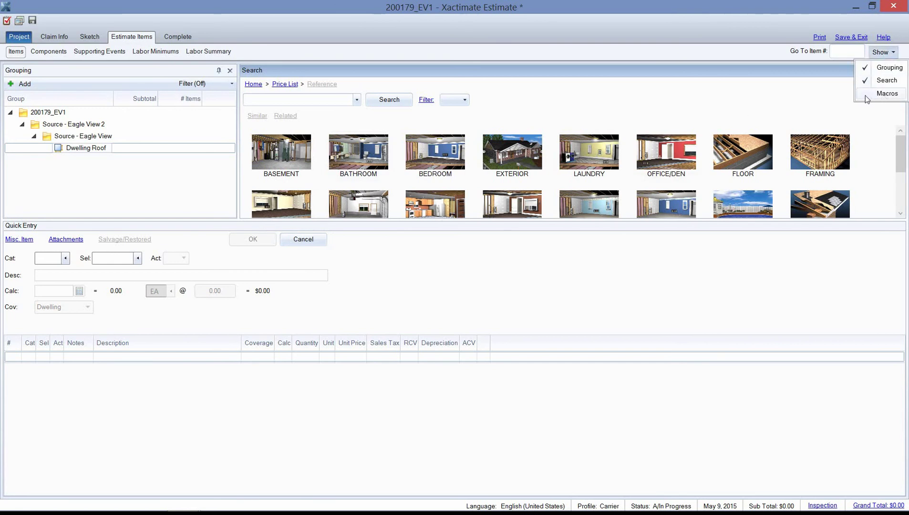
click(885, 96)
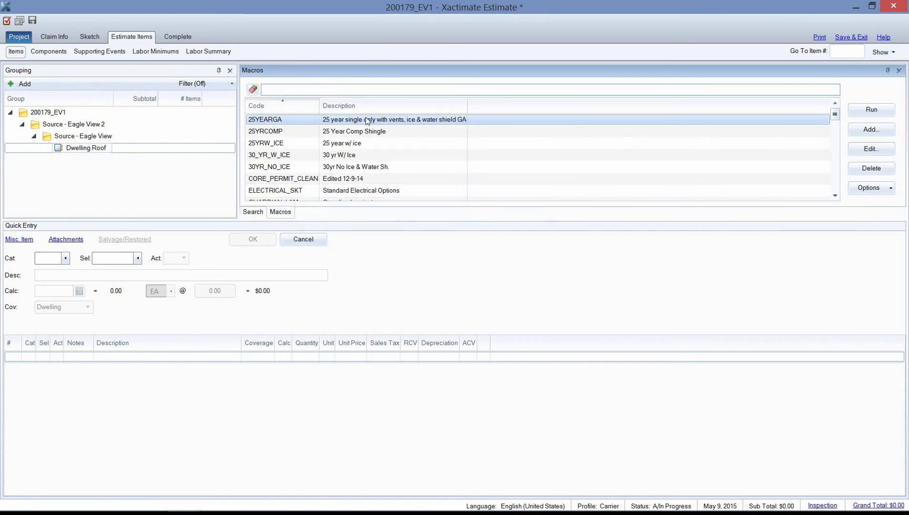
Run the ROOFINGLAM4-28 Roofing Laminate macro on Dwelling Roof, adding 28 line items totaling $6,342.81
text(roofing)
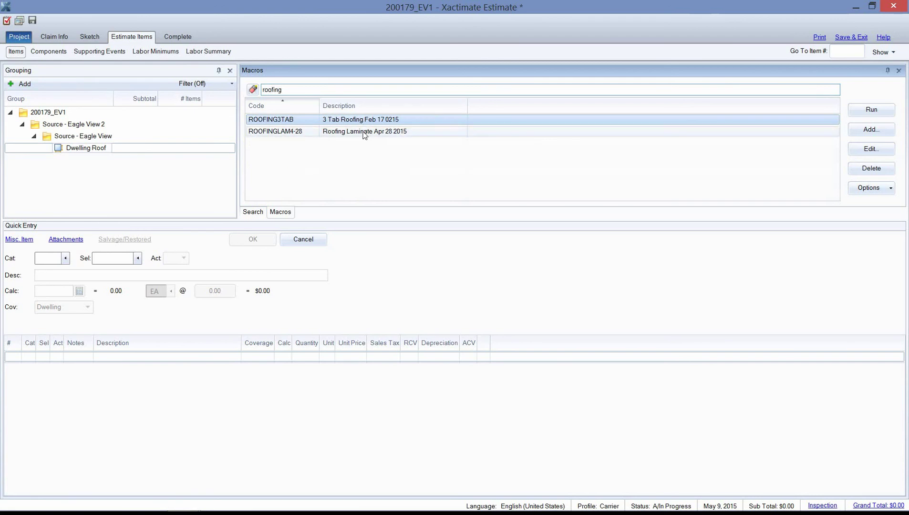
key(Down)
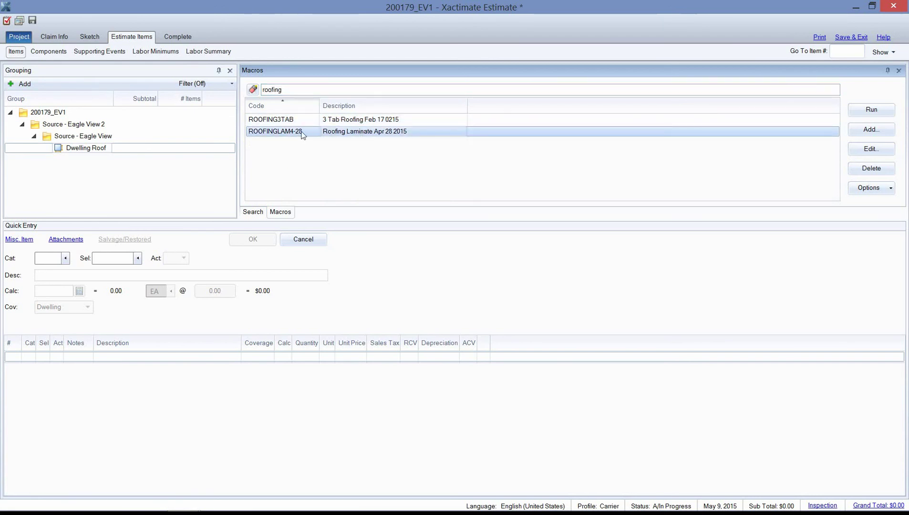
click(91, 147)
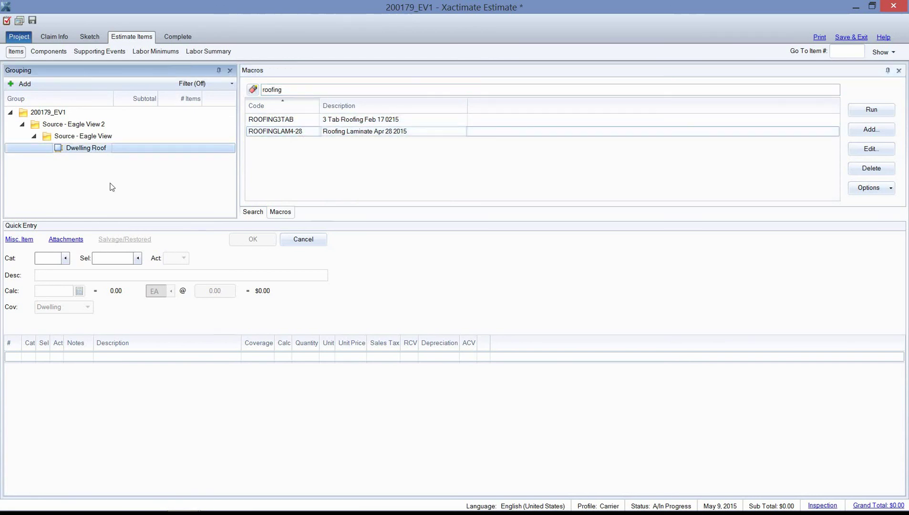
key(Up)
key(Up)
click(88, 150)
click(420, 164)
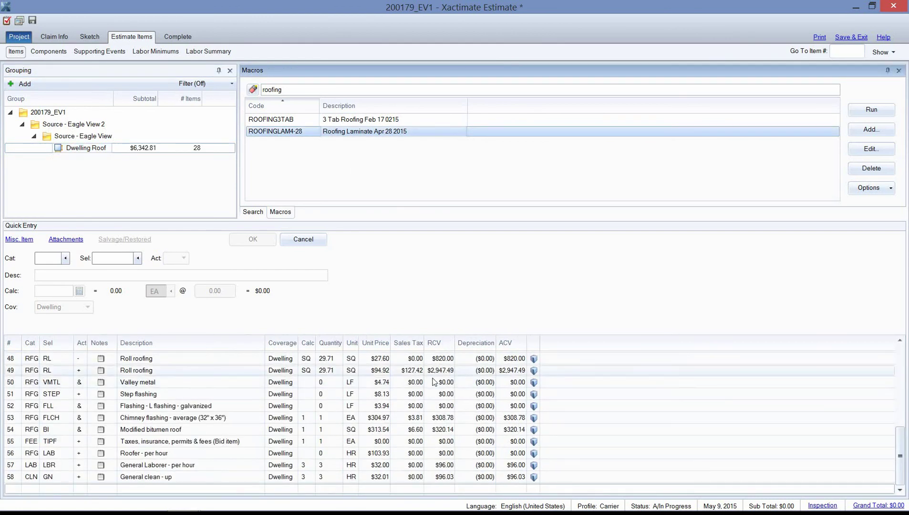
Review the roofing items and open line 42, Prime & paint roof vent, in Quick Entry
scroll(465, 424, up, 5)
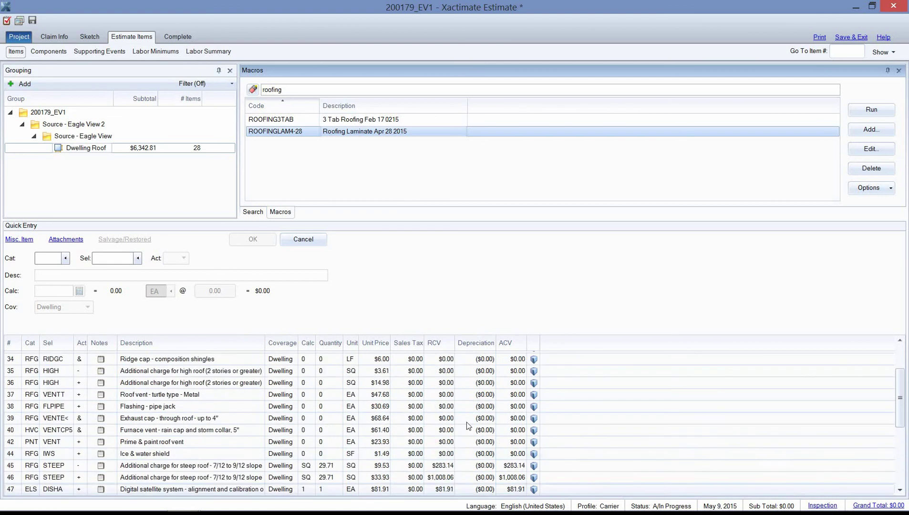
scroll(467, 424, up, 2)
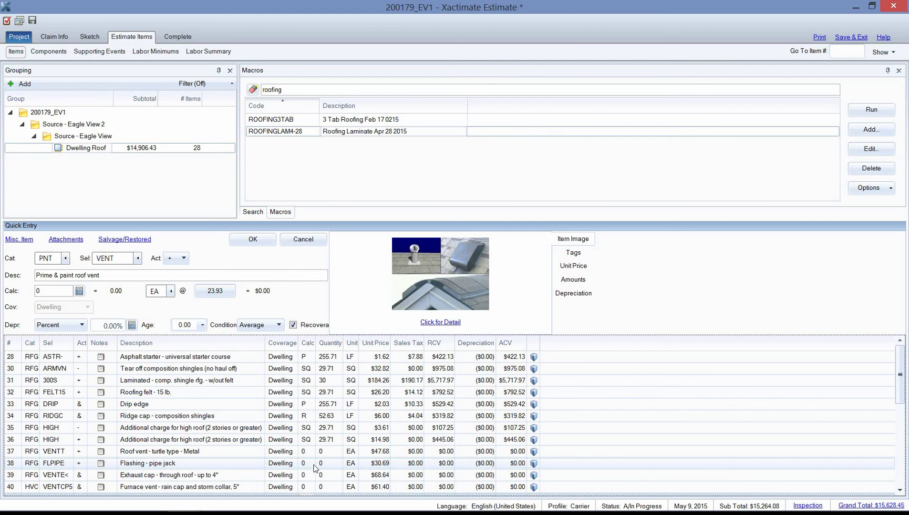
key(Return)
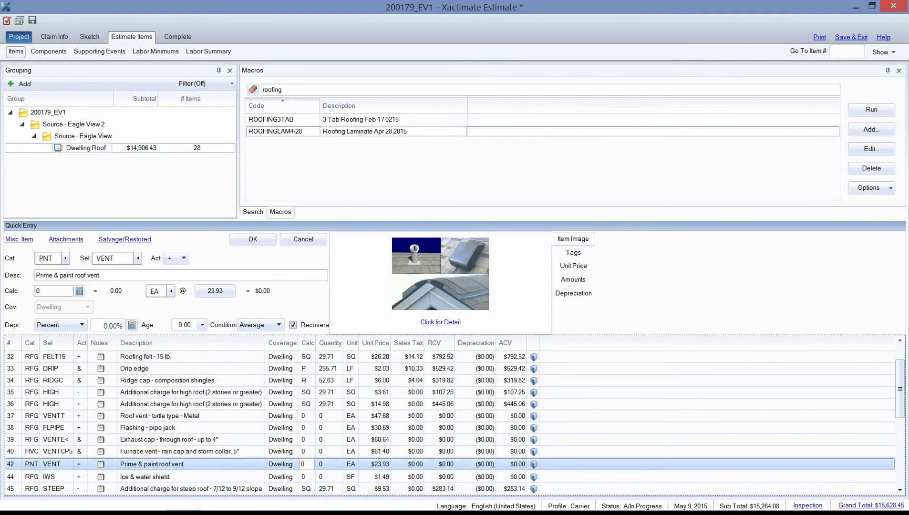
scroll(327, 454, down, 2)
scroll(327, 454, down, 1)
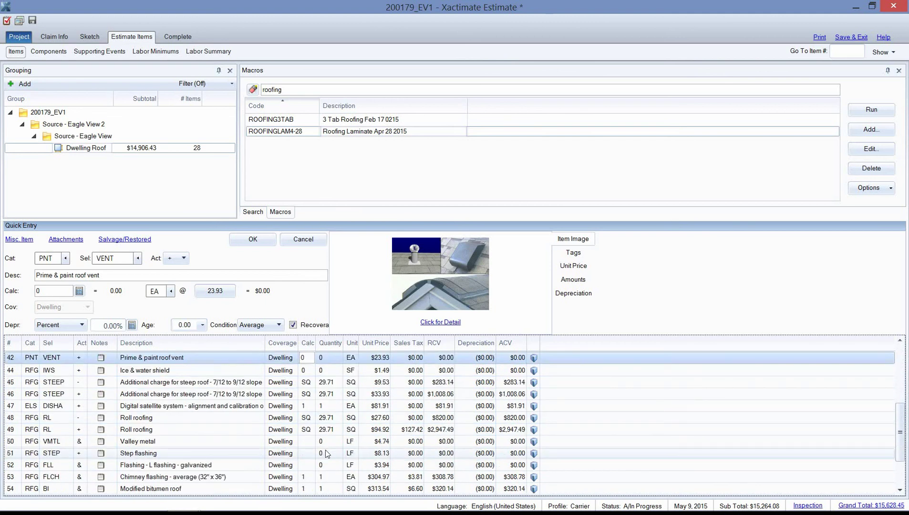